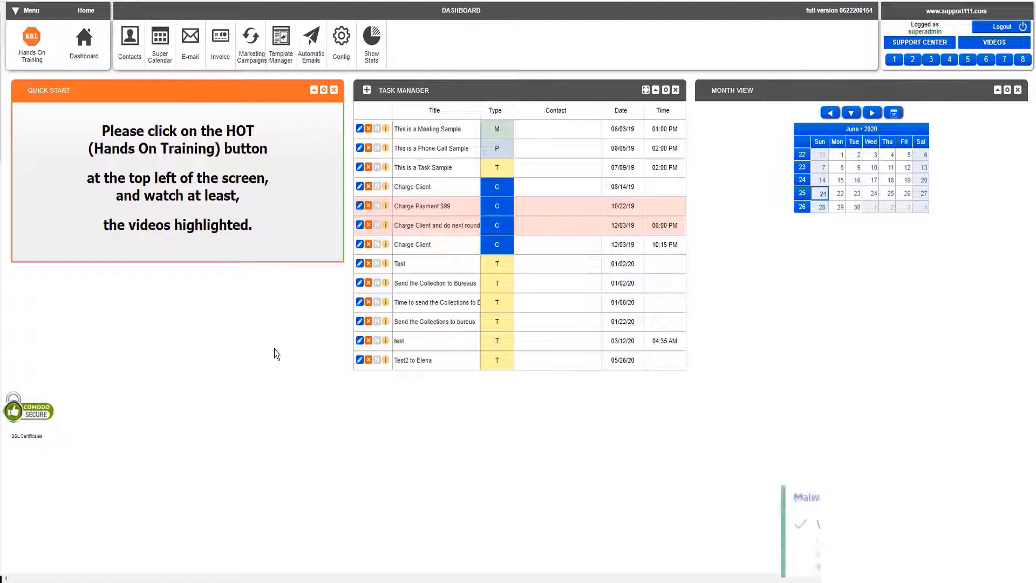
drag(274, 349, 720, 452)
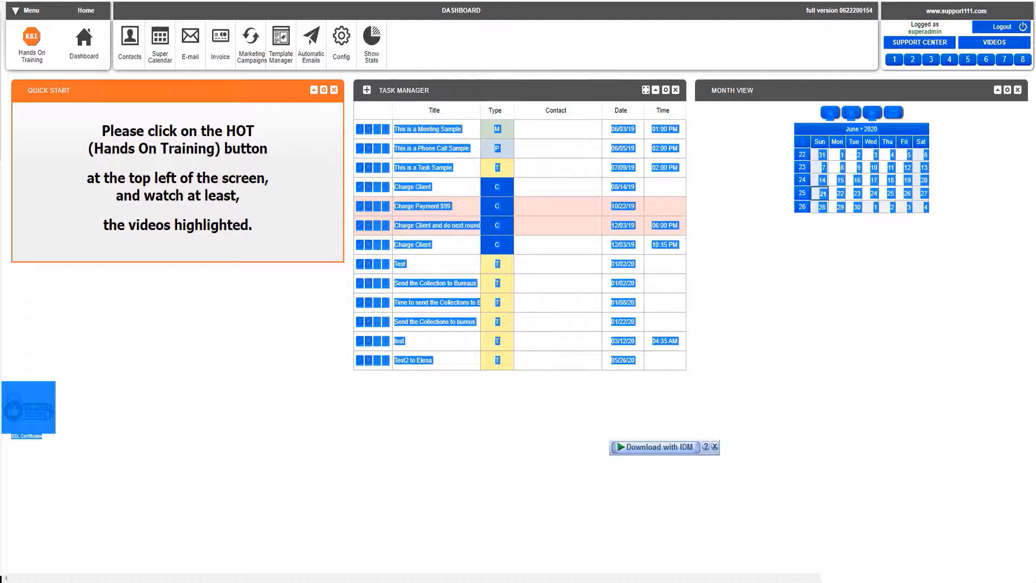
click(488, 419)
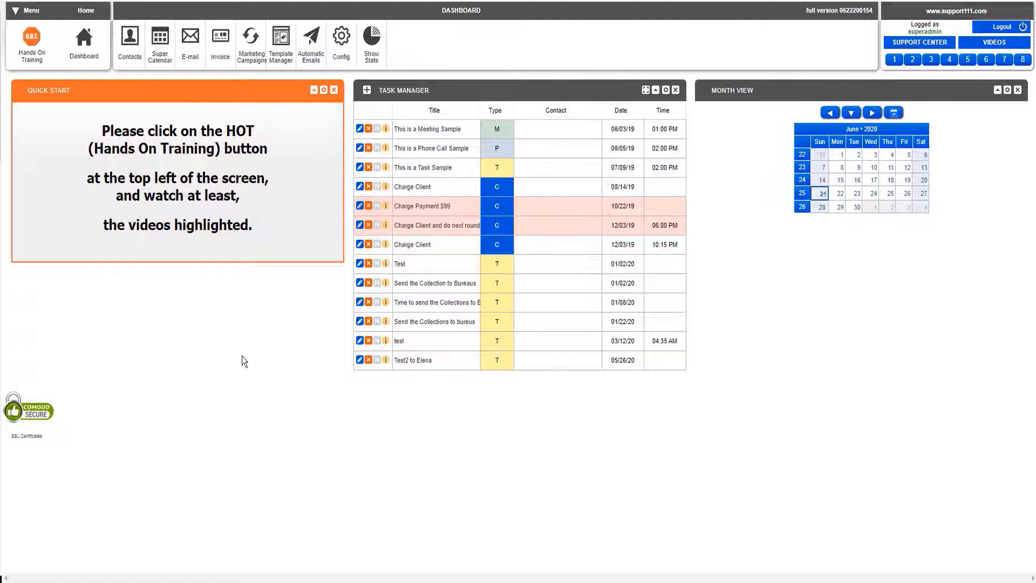
Open the contacts list and search it for "experian"
click(130, 60)
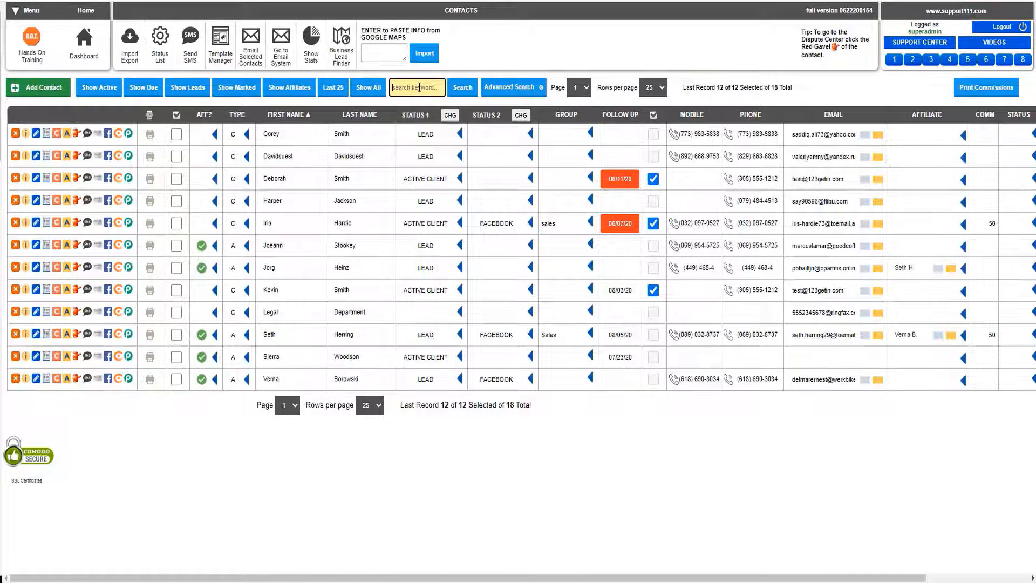
text(experian)
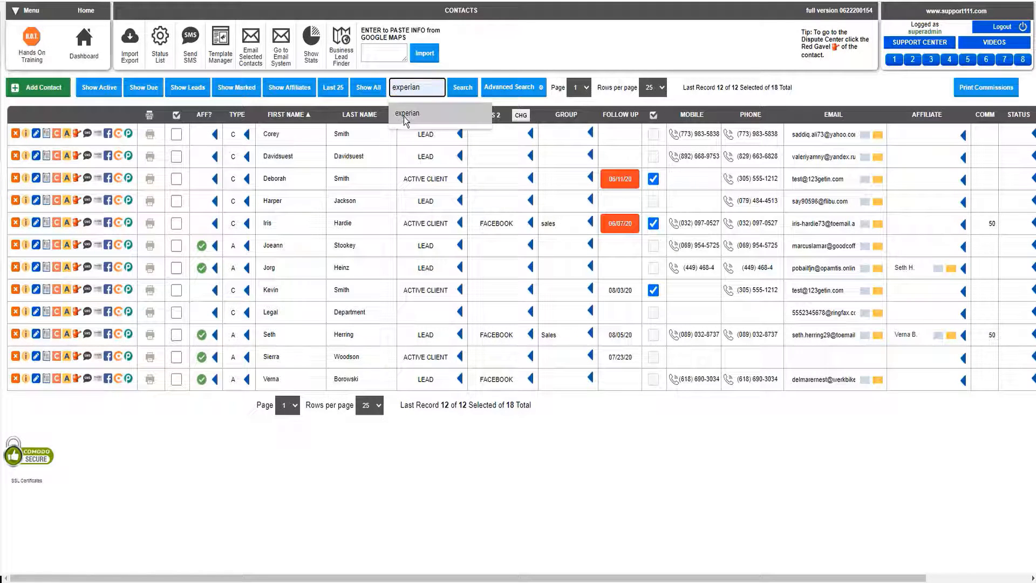
click(403, 116)
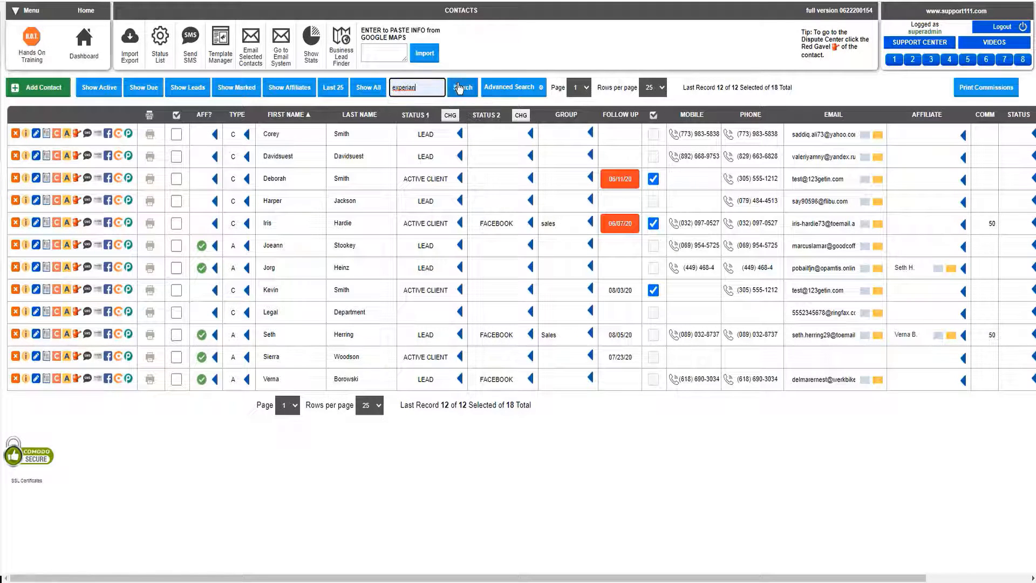
click(459, 88)
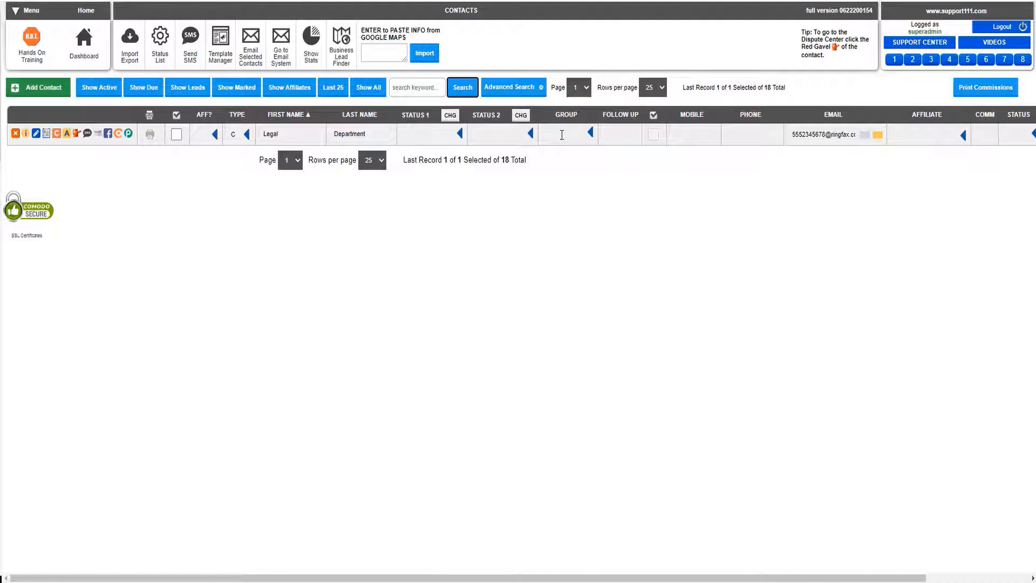
Set the Legal Department contact's group to BUREAUS
click(562, 135)
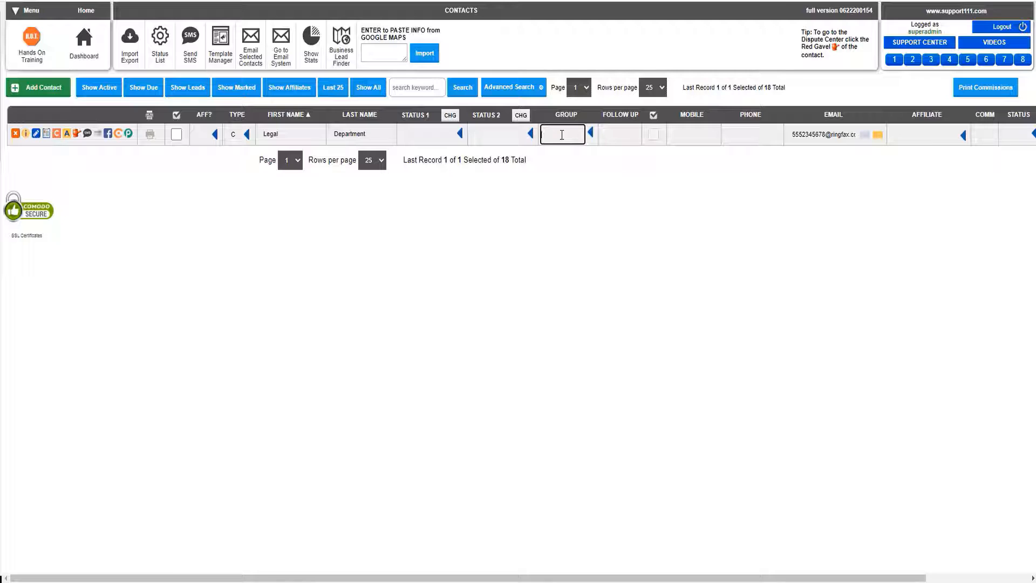
text(BUREAUS)
click(549, 199)
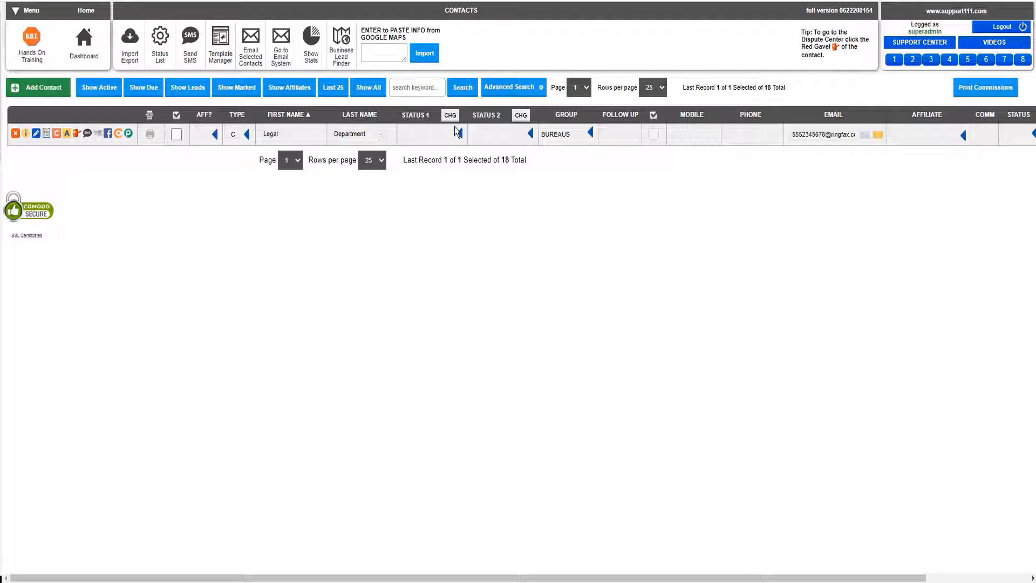
Replace the Legal Department contact's group with EXPERIAN
click(412, 135)
click(413, 135)
click(553, 135)
double_click(553, 134)
text(EXPERIAN)
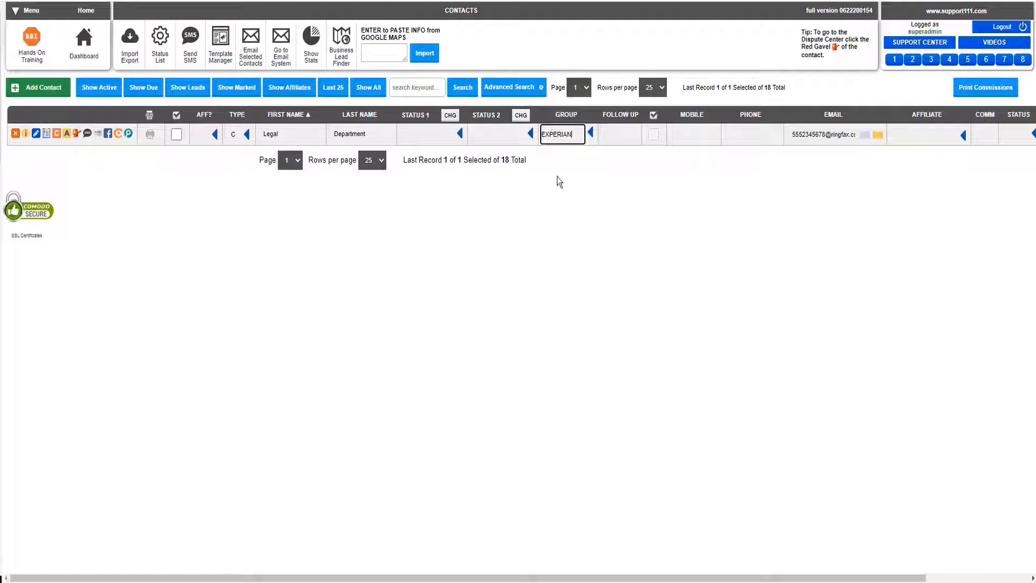
click(571, 224)
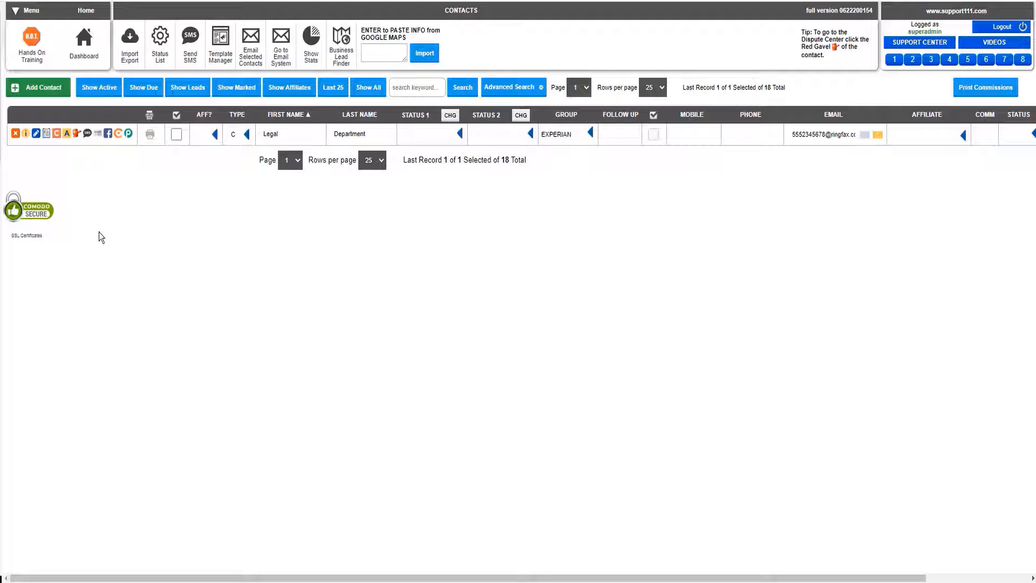
Open the EXPERIAN Legal Department contact's quick edit form, check the company and fax e-mail entries, and close it
double_click(35, 137)
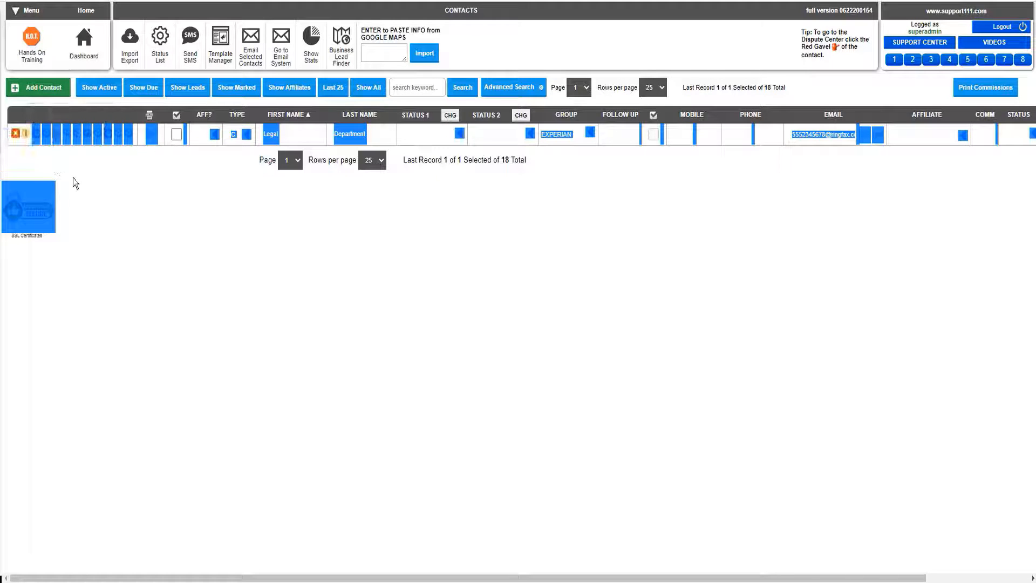
click(73, 177)
click(36, 135)
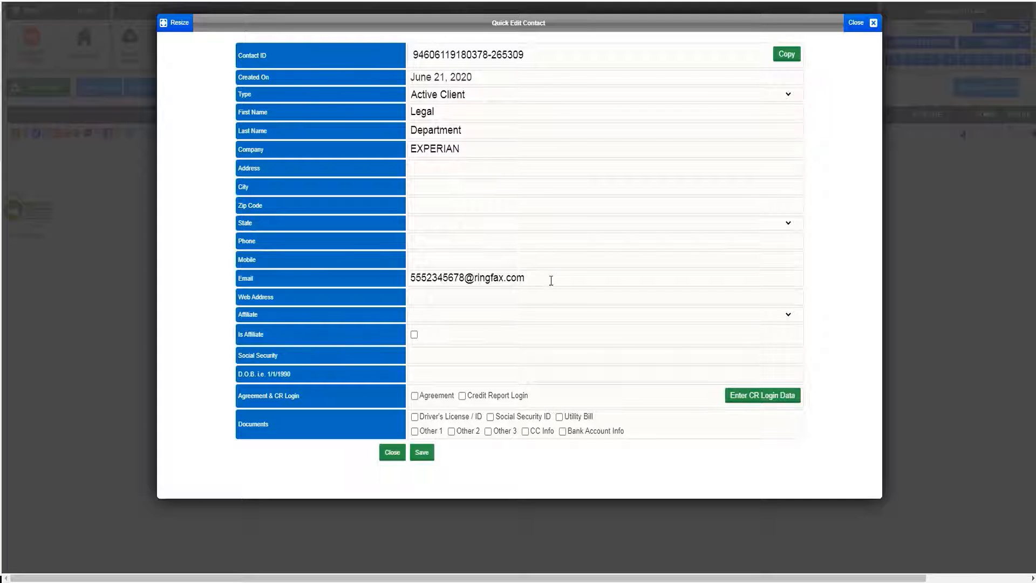
click(855, 23)
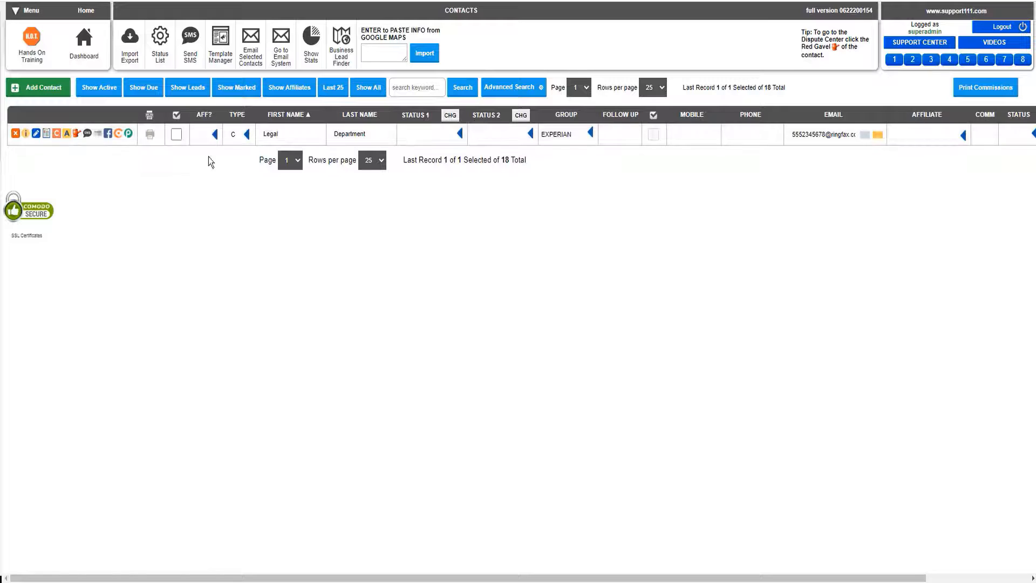
List all contacts and open the Dispute Center for the Sales group contact with follow-up date 08/05/20
click(362, 87)
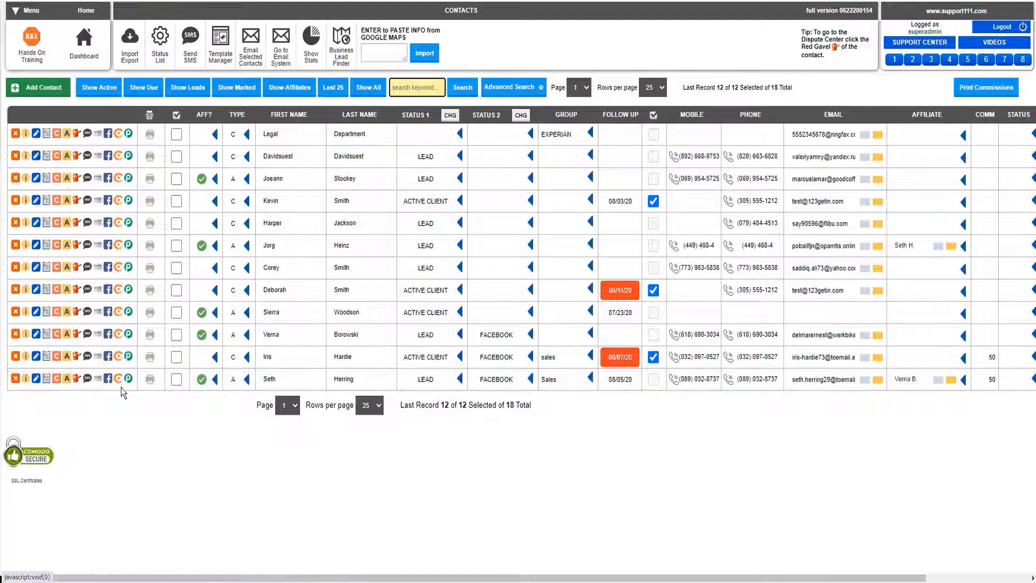
click(77, 379)
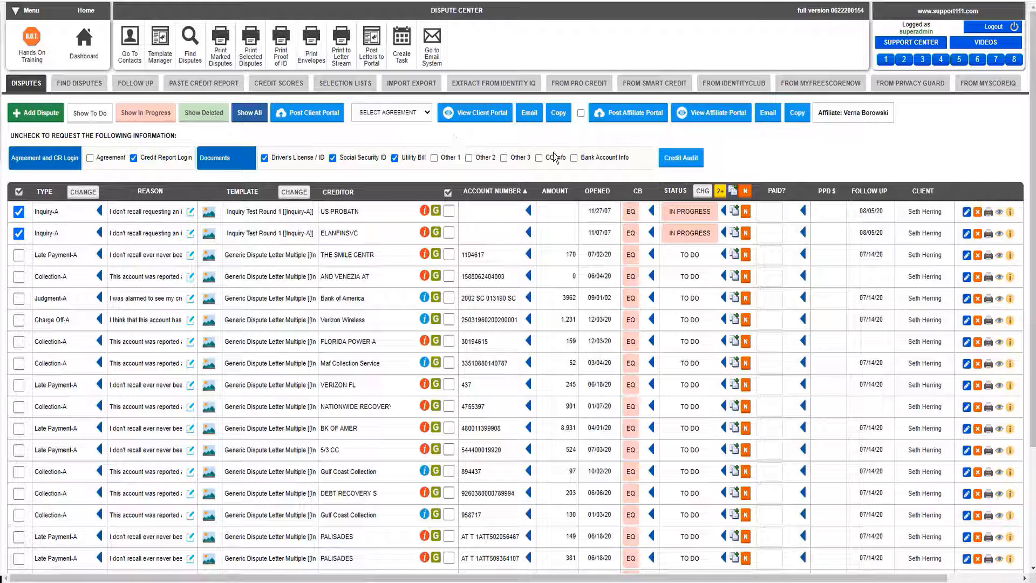
Set the status of all listed disputes to TO DO and omit the Inquiry-A records from the list
click(703, 195)
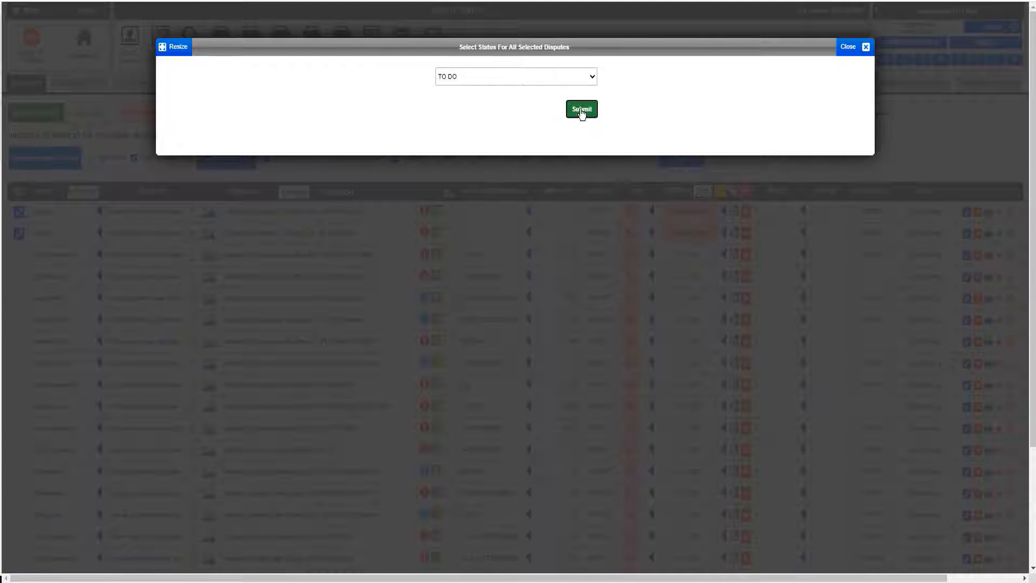
click(580, 110)
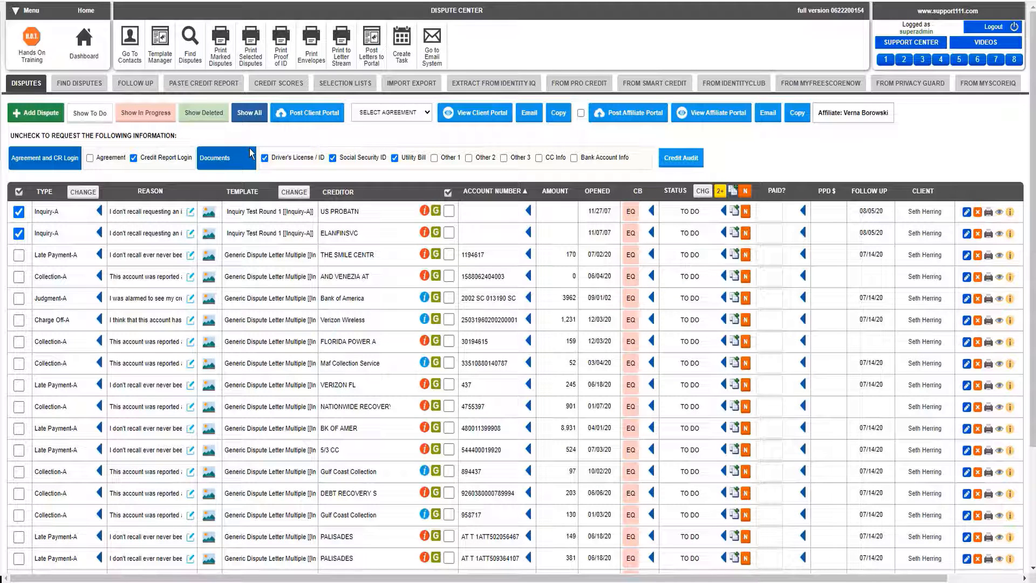
click(100, 213)
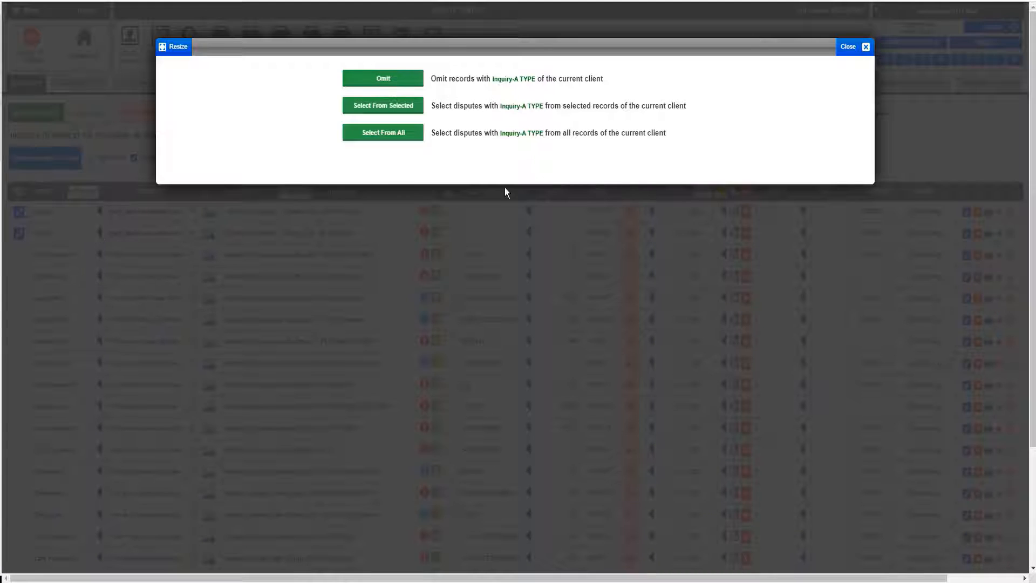
click(407, 87)
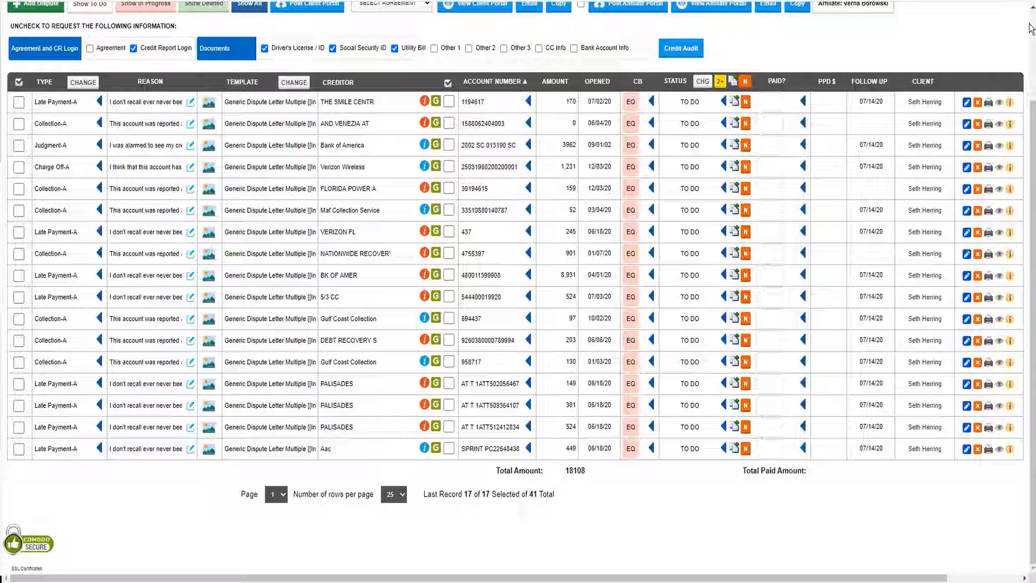
click(1032, 31)
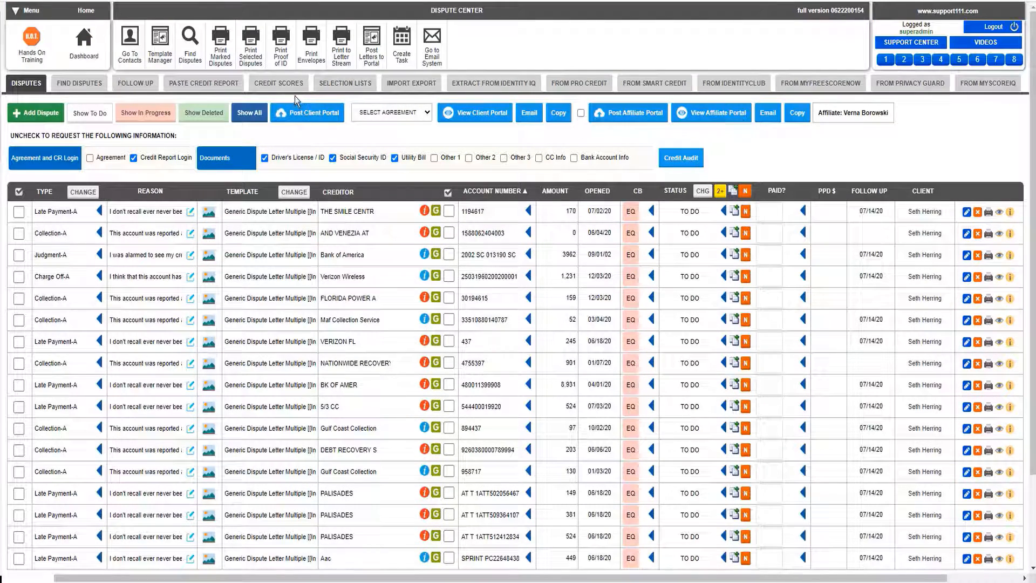
Show all of the client's disputes and change their status to TO DO
click(246, 106)
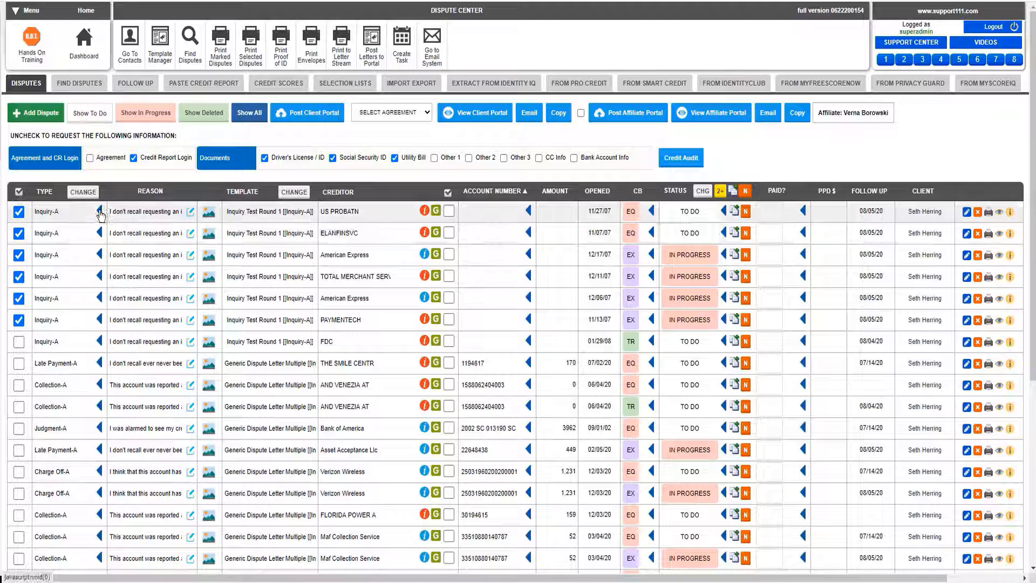
click(701, 194)
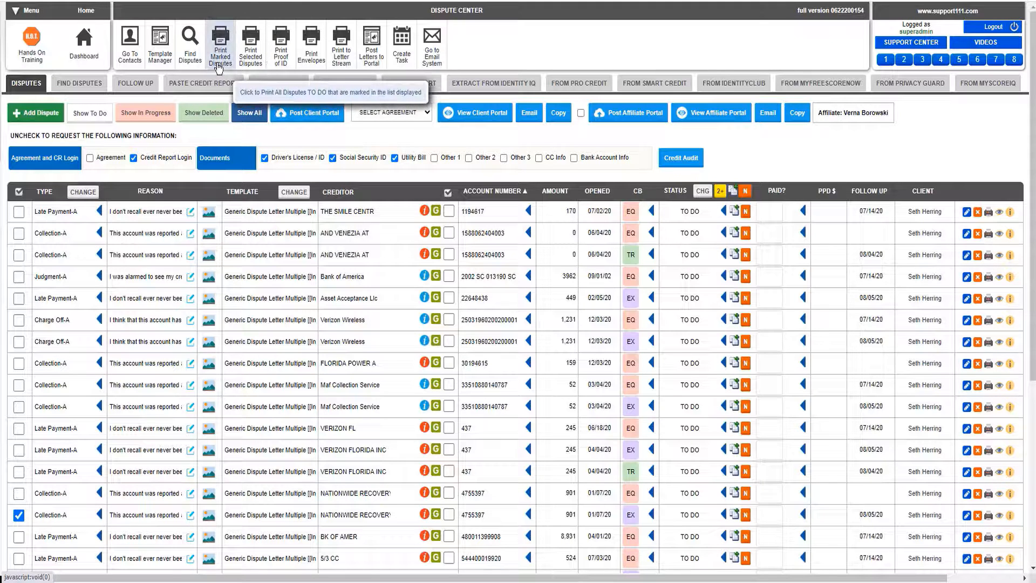
Print the selected Experian (EX) disputes to letters, download disputes-2020-06-21.pdf and open it
click(251, 59)
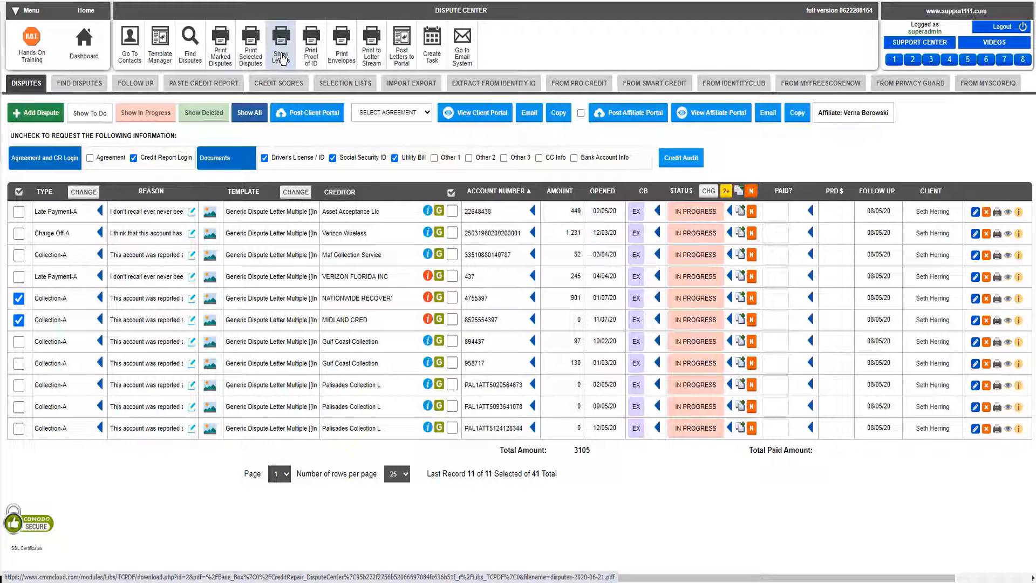
click(281, 58)
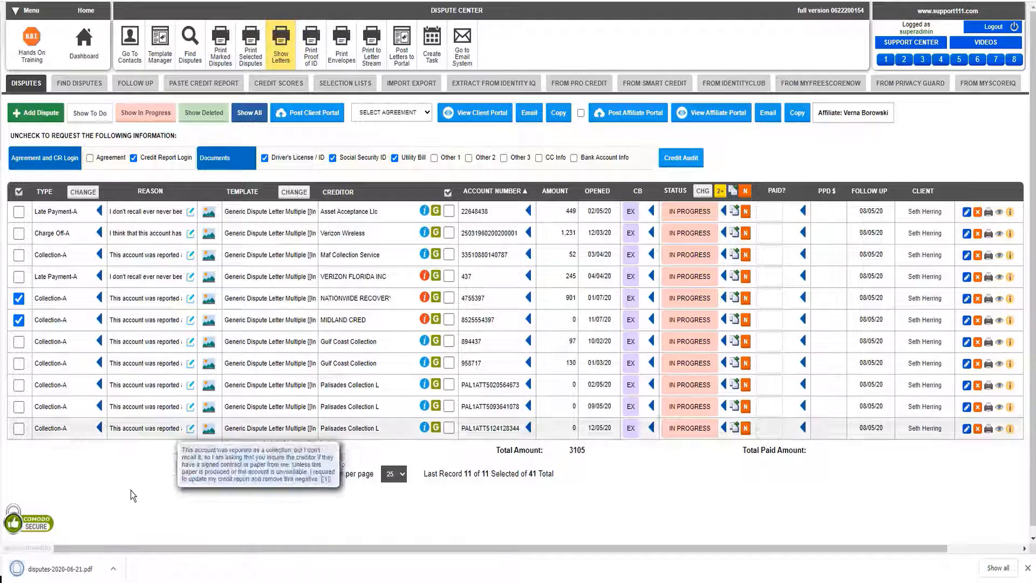
click(114, 570)
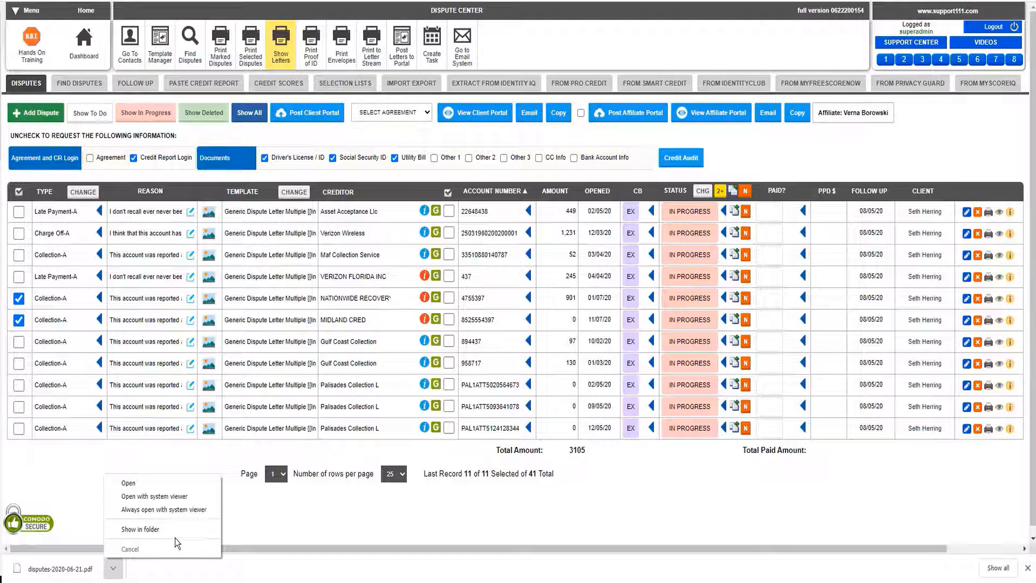
click(149, 487)
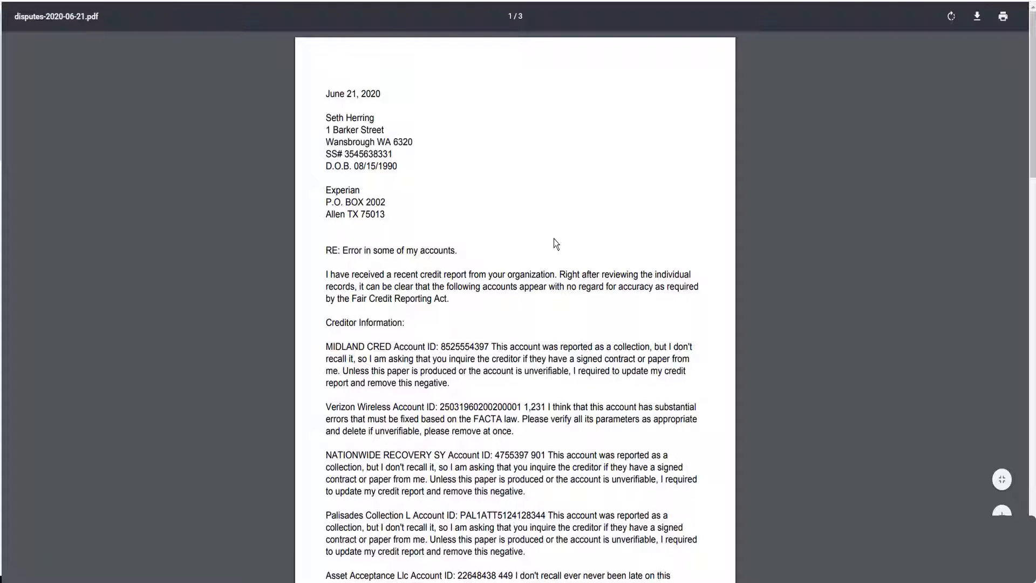
Review the generated dispute letter from the bureau address through the creditor items to the signature, and return to the Dispute Center
scroll(554, 238, down, 10)
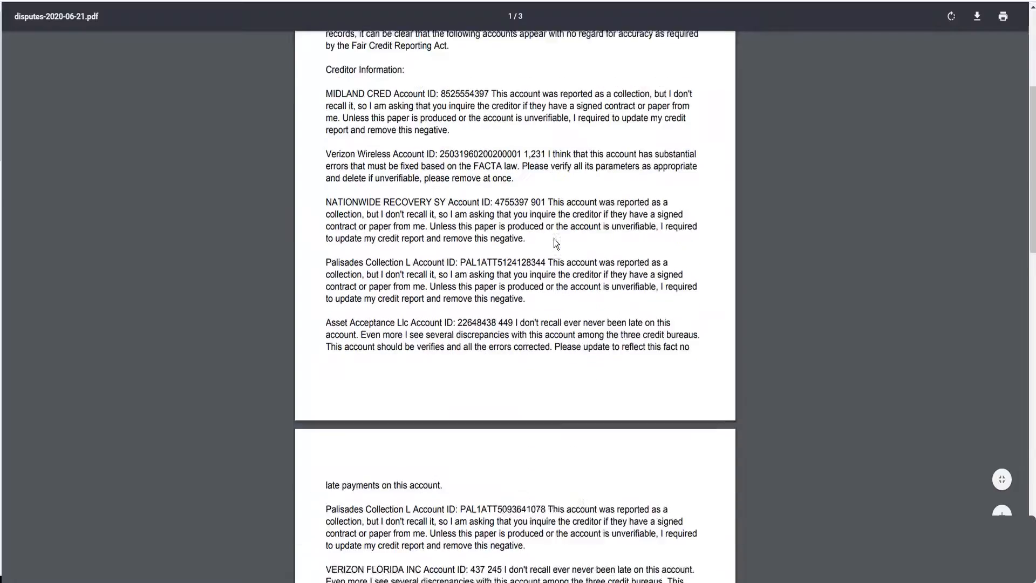
scroll(554, 238, down, 10)
scroll(554, 239, up, 6)
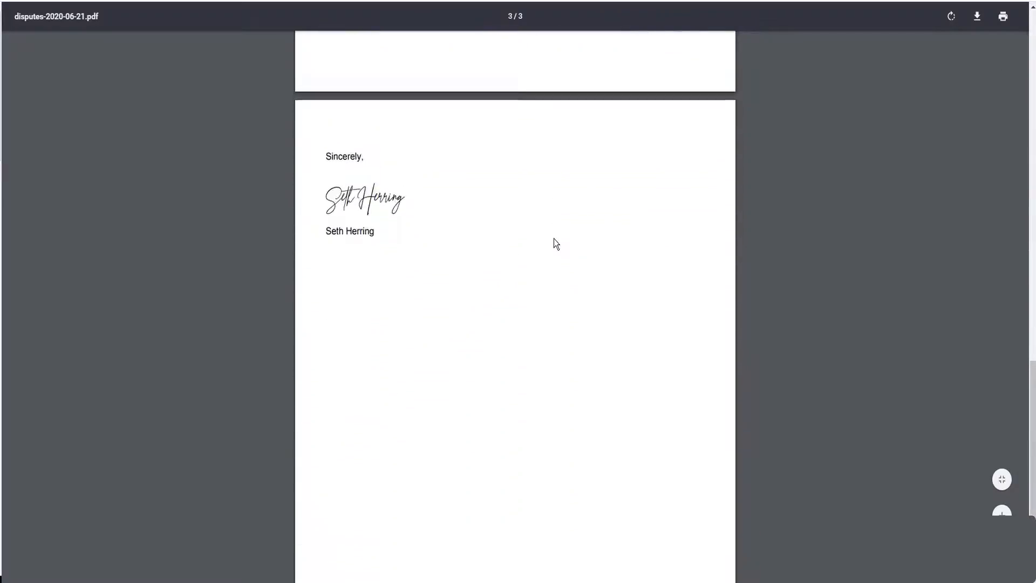
scroll(554, 239, up, 4)
scroll(554, 238, down, 12)
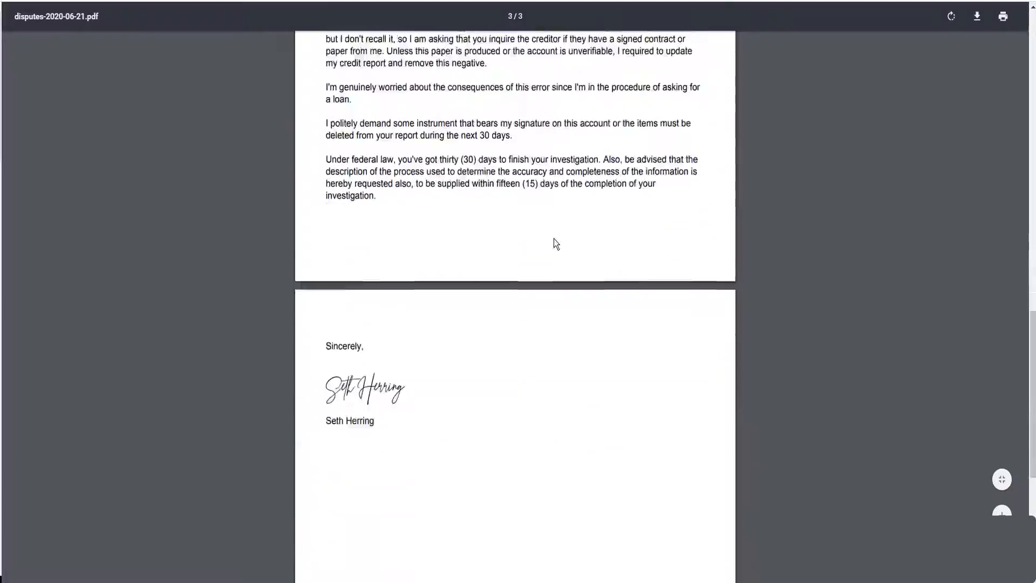
scroll(554, 238, up, 20)
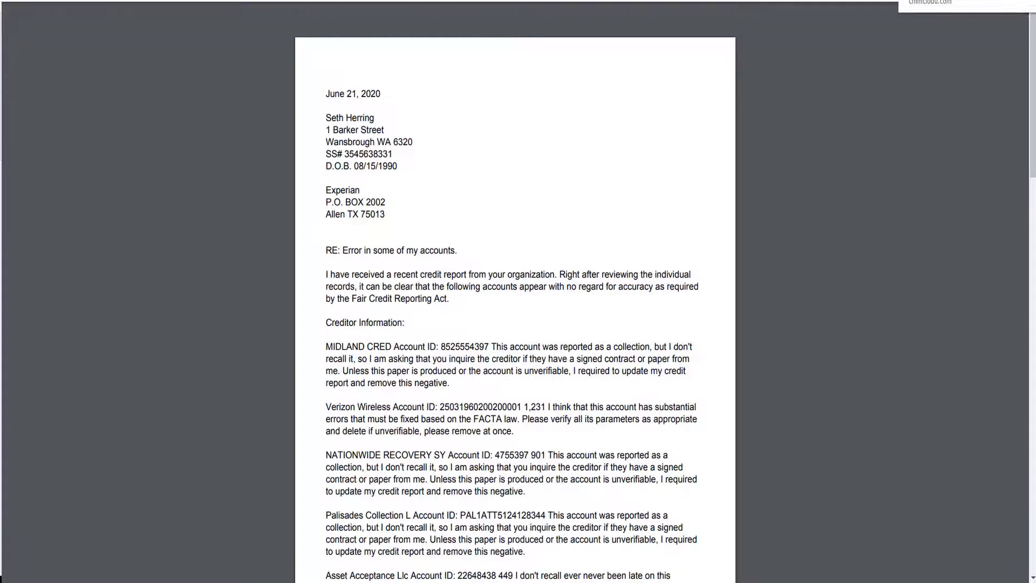
click(936, 1)
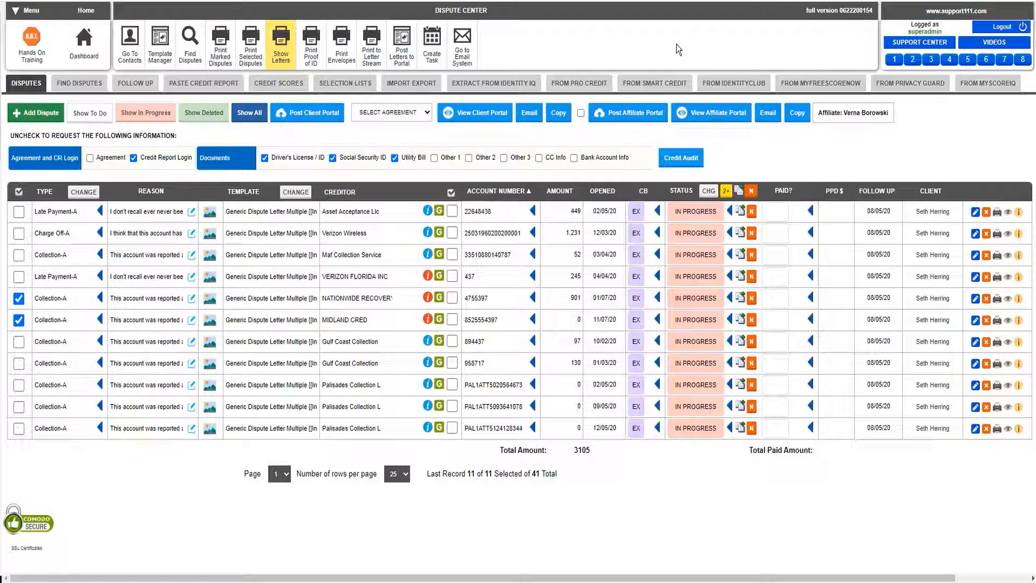
Go to the email system and create a new message addressed to the EQUIFAX Legal Department's fax e-mail
click(461, 56)
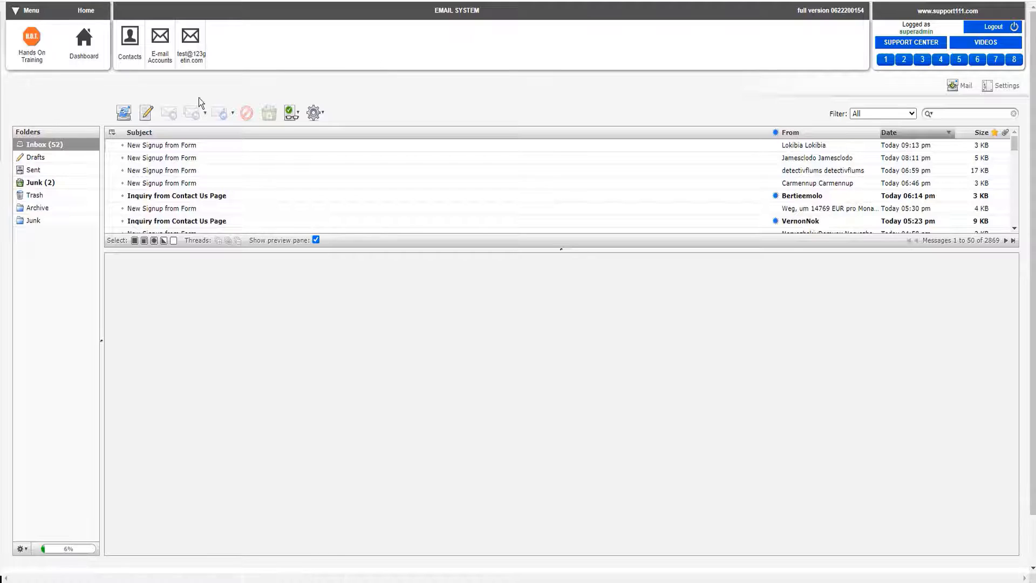
click(148, 114)
text(555)
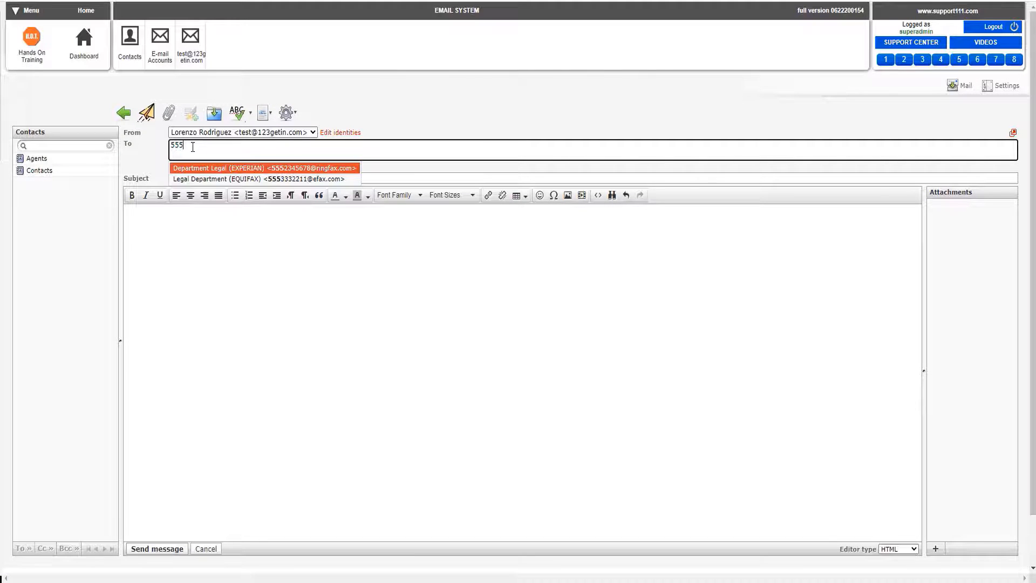
click(295, 180)
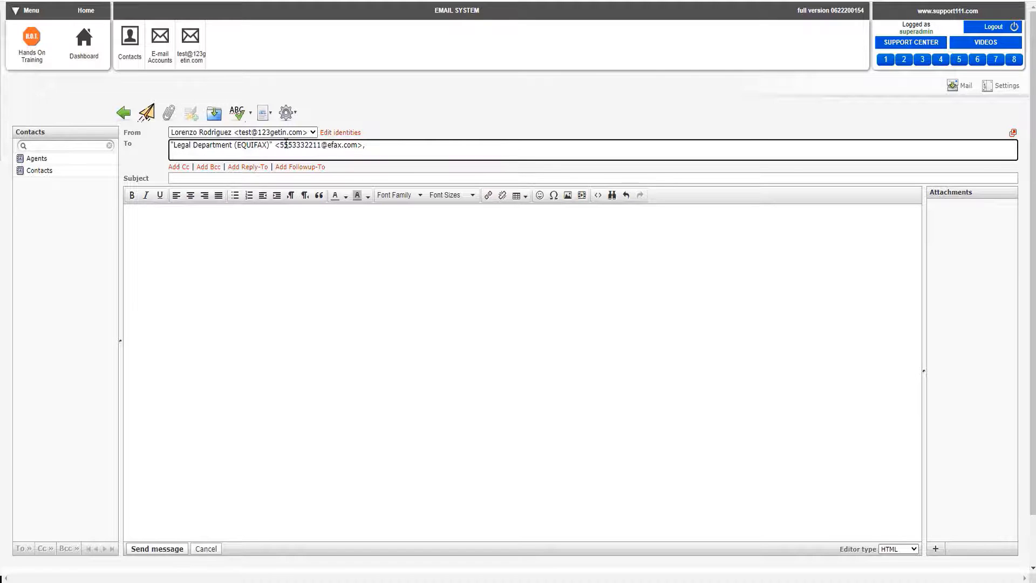
Attach disputes-2020-06-21.pdf from the Downloads folder to the message and upload it
click(169, 120)
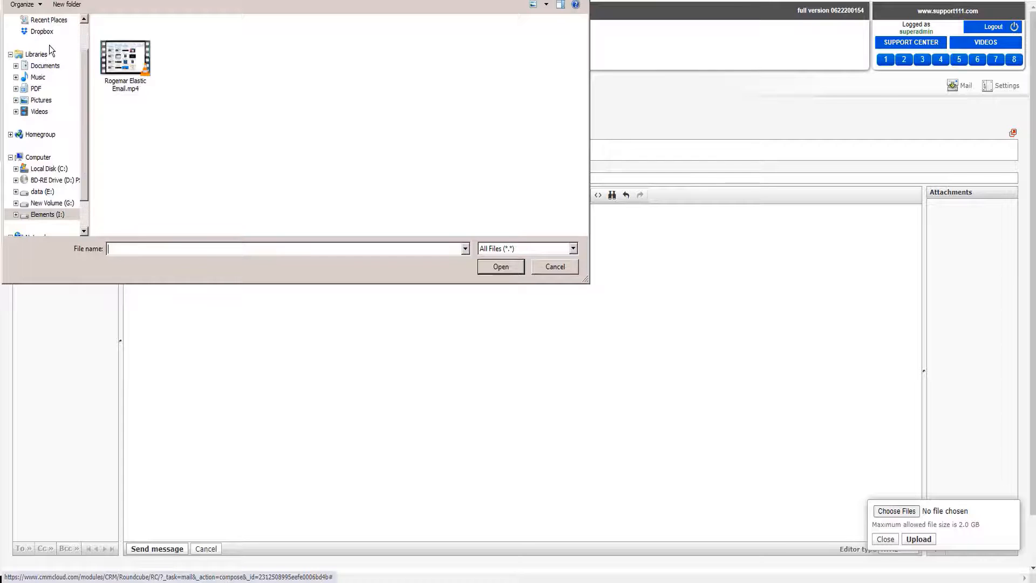
click(86, 33)
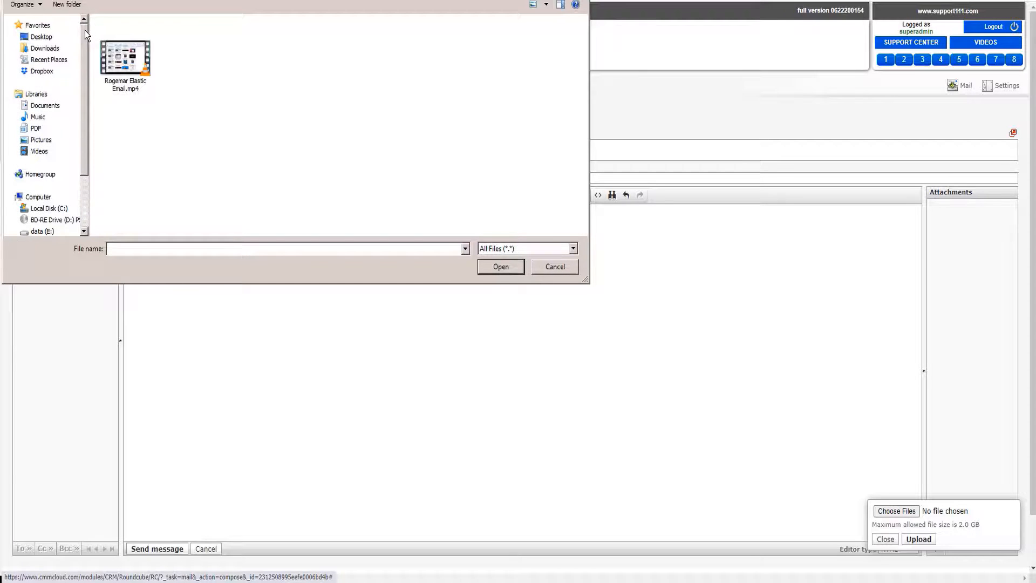
click(54, 49)
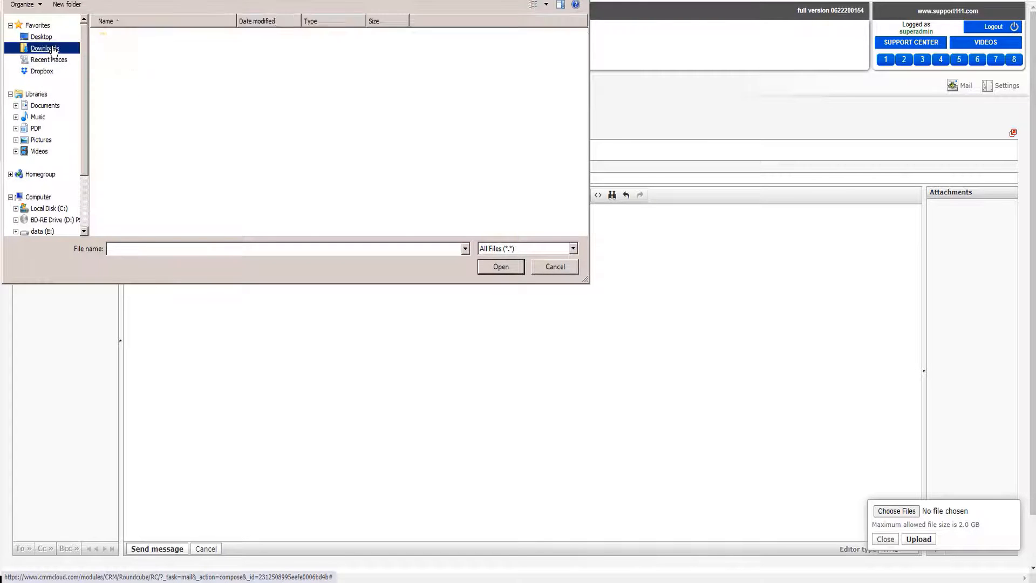
click(162, 39)
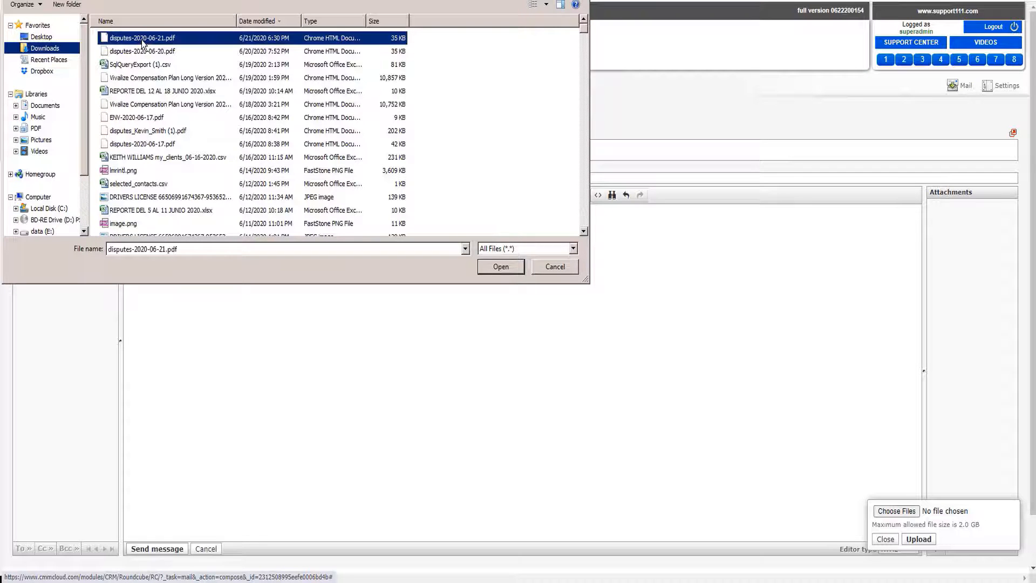
click(500, 267)
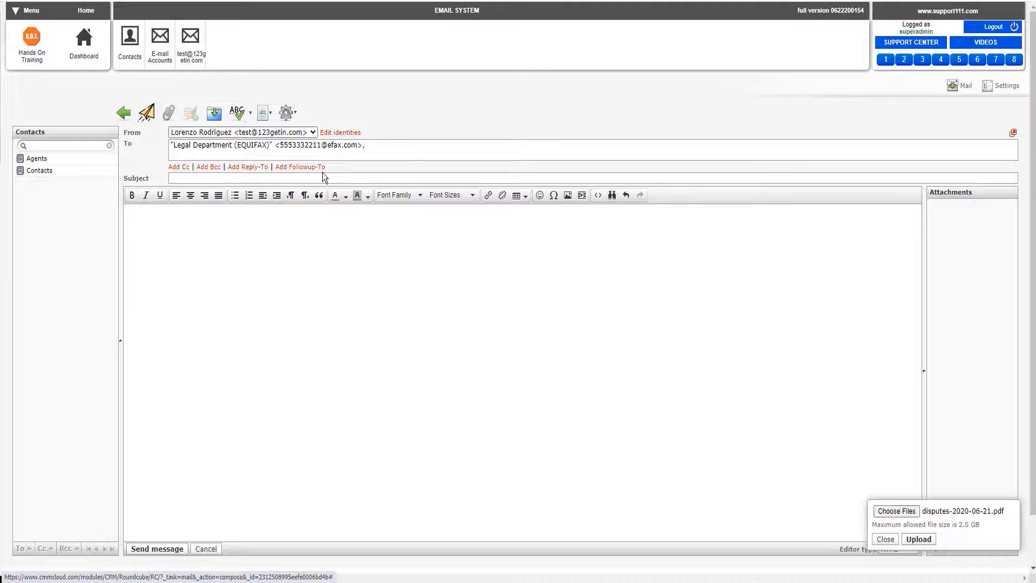
click(919, 539)
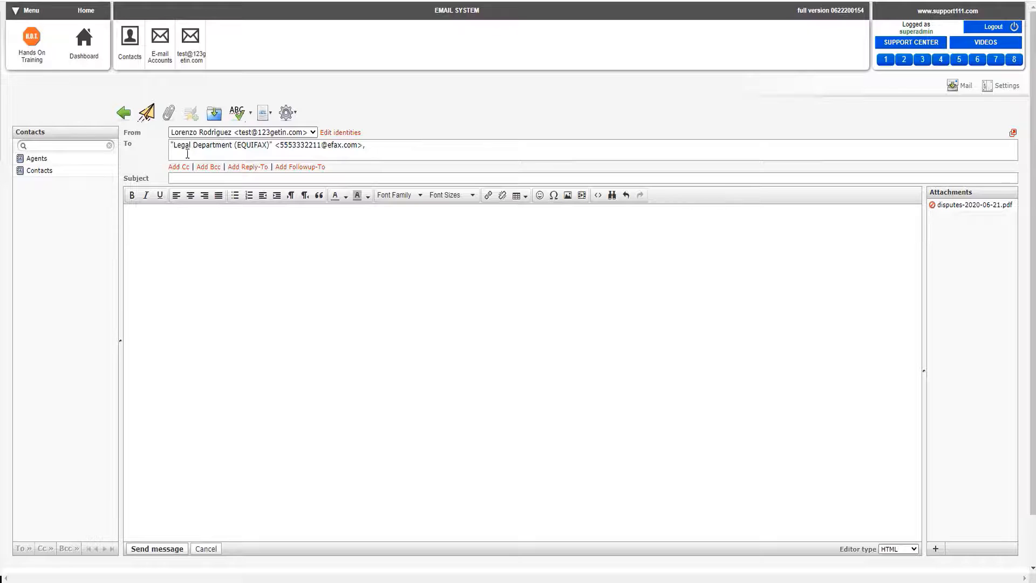
Replace the message's recipient with the EXPERIAN Legal Department contact's fax e-mail at ringfax.com
click(269, 147)
key(ctrl+a)
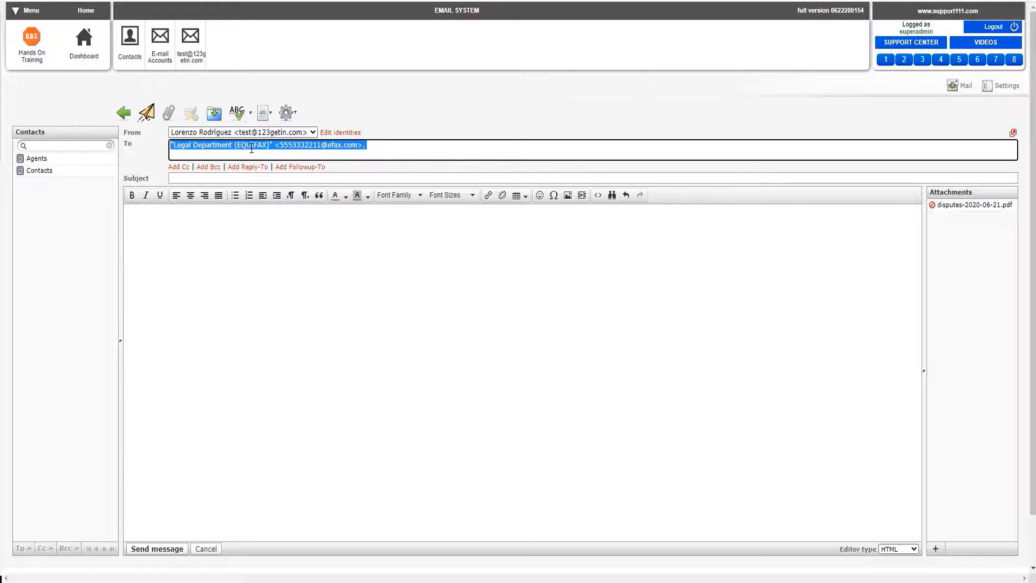
text(555)
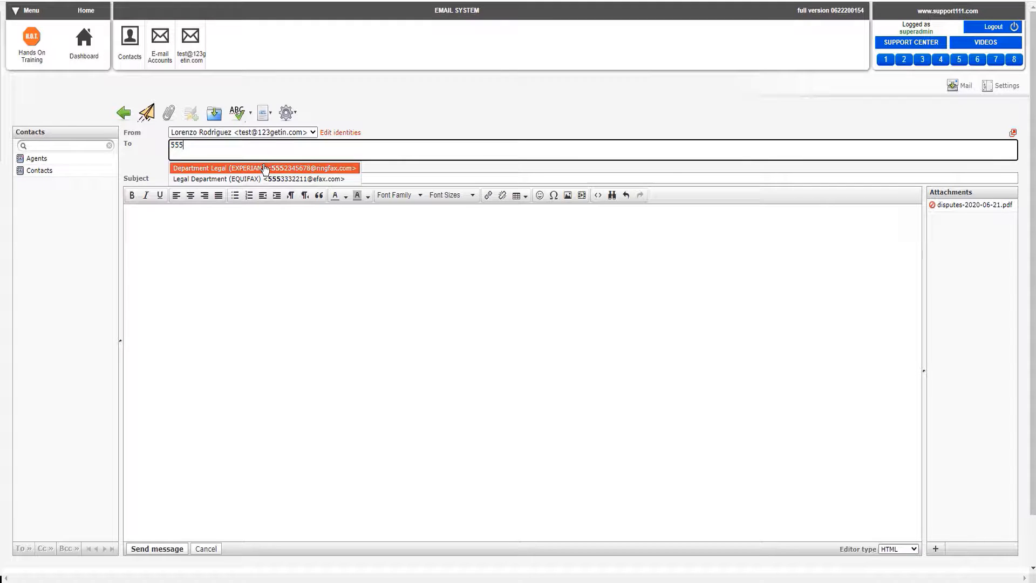
click(265, 169)
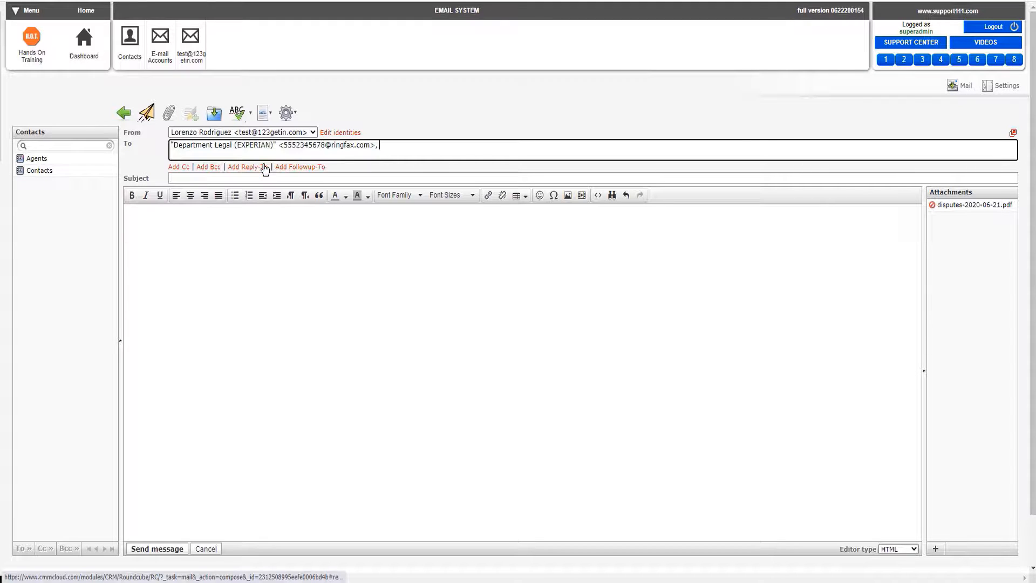